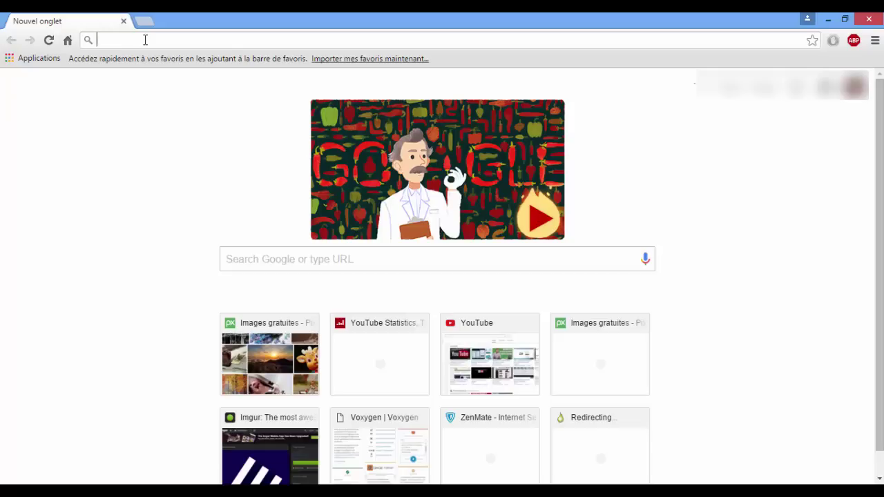
# Search Google for recuva and open Piriform's Recuva: Free Data Recovery tool page
pyautogui.write('goo')
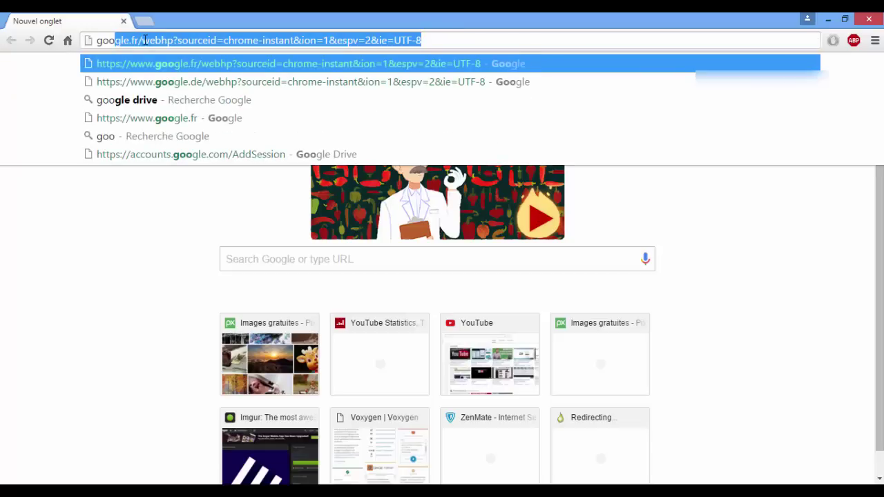
pyautogui.press('Return')
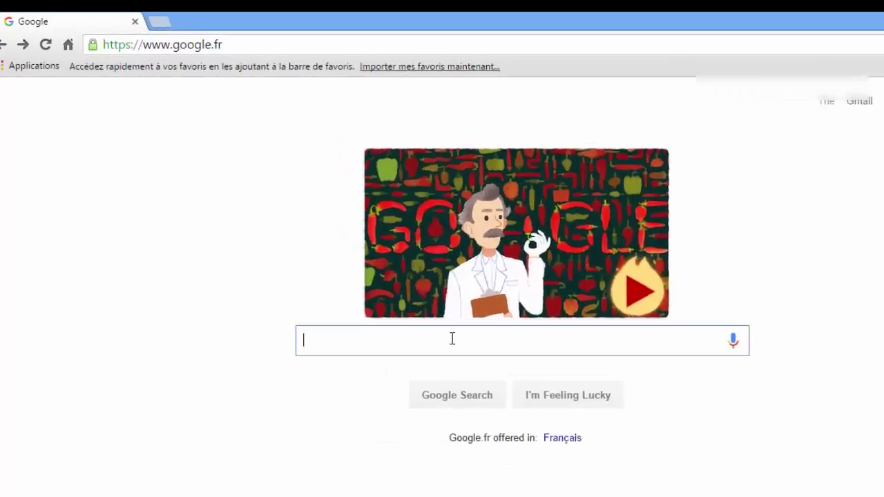
pyautogui.write('recuva')
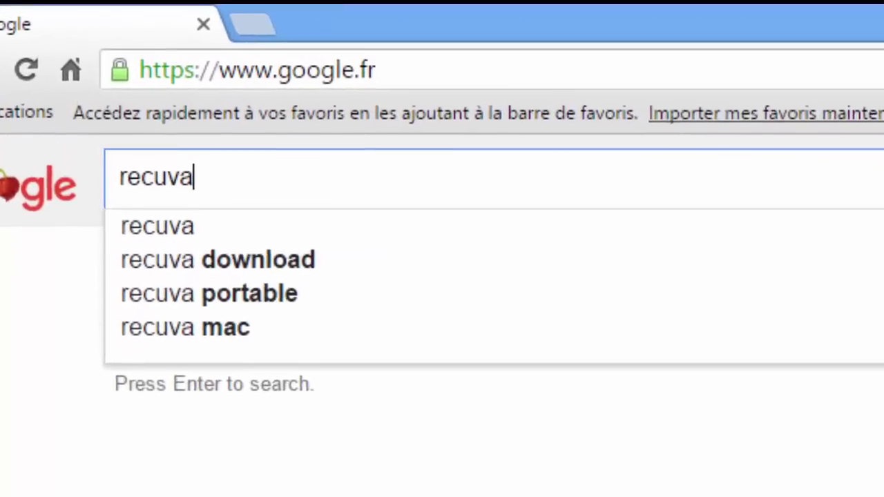
pyautogui.press('Return')
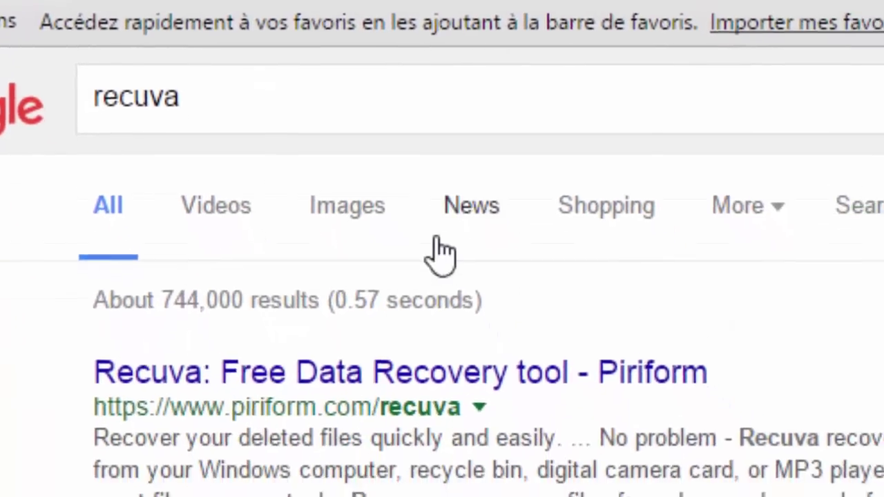
pyautogui.moveTo(393, 357); pyautogui.dragTo(391, 407)
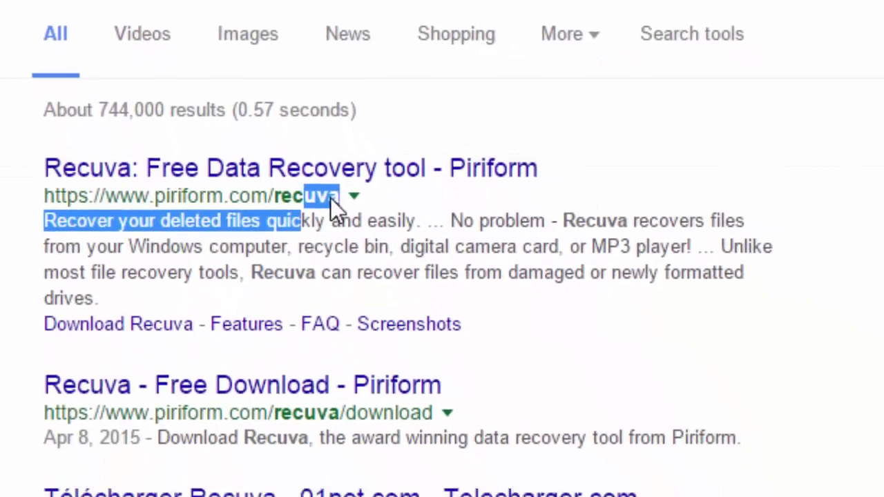
pyautogui.click(262, 168)
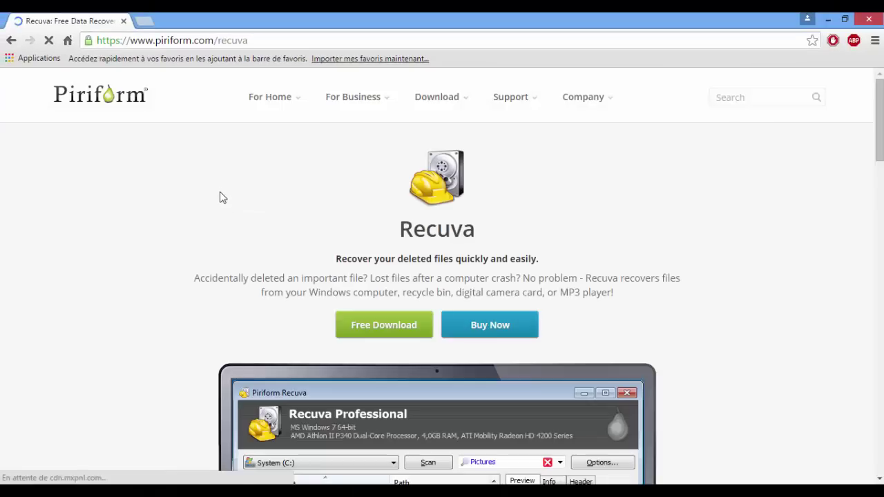
# Look over the Recuva product page and proceed to the download sources of the free version
pyautogui.scroll(-5, 235, 176)
pyautogui.scroll(-10, 239, 170)
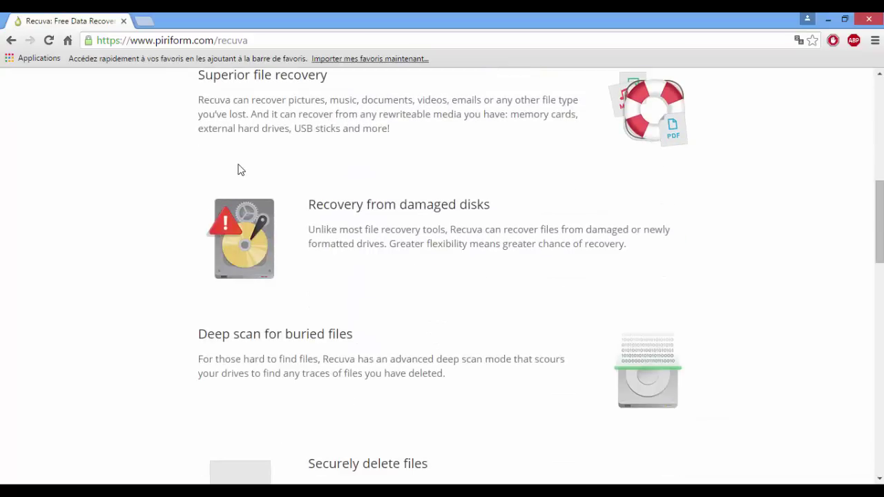
pyautogui.scroll(9, 241, 159)
pyautogui.scroll(7, 245, 124)
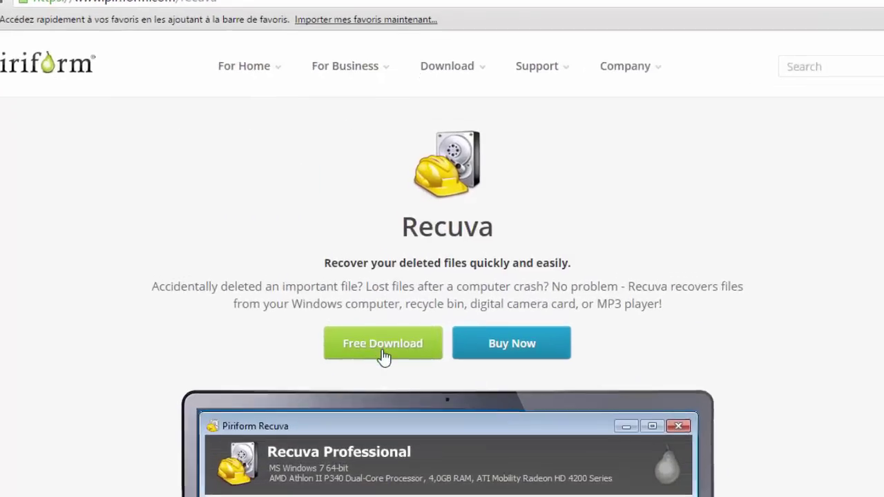
pyautogui.click(381, 376)
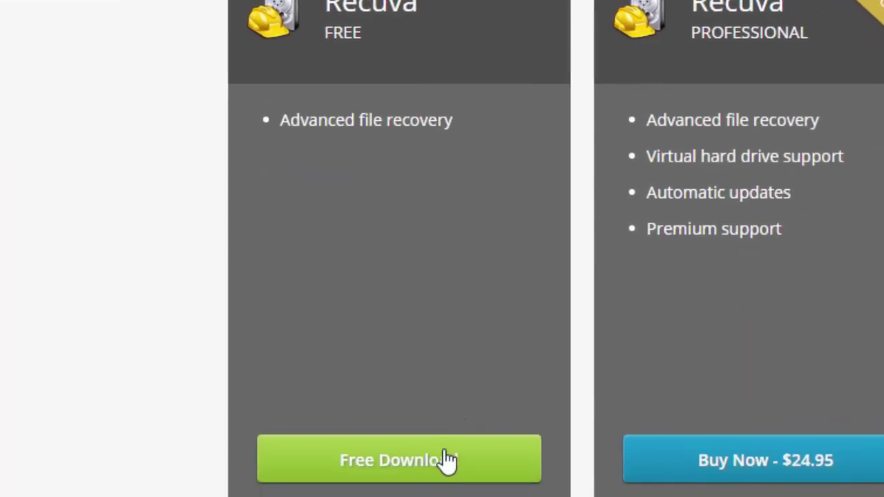
pyautogui.click(372, 462)
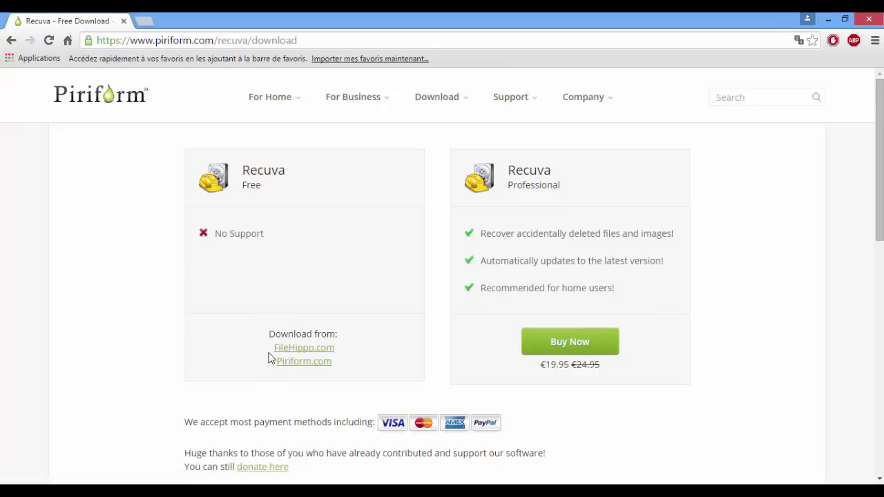
# Download the latest version of Recuva Free from FileHippo.com
pyautogui.moveTo(270, 333); pyautogui.dragTo(354, 357)
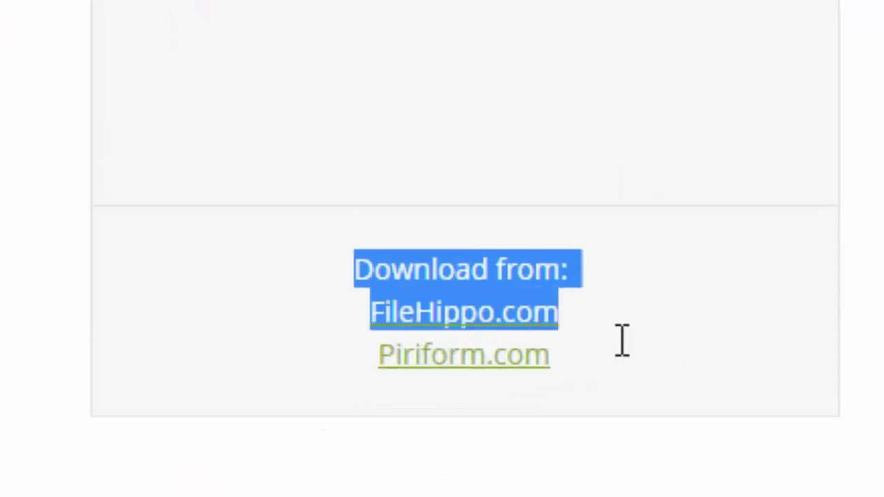
pyautogui.moveTo(623, 340); pyautogui.dragTo(704, 389)
pyautogui.click(694, 391)
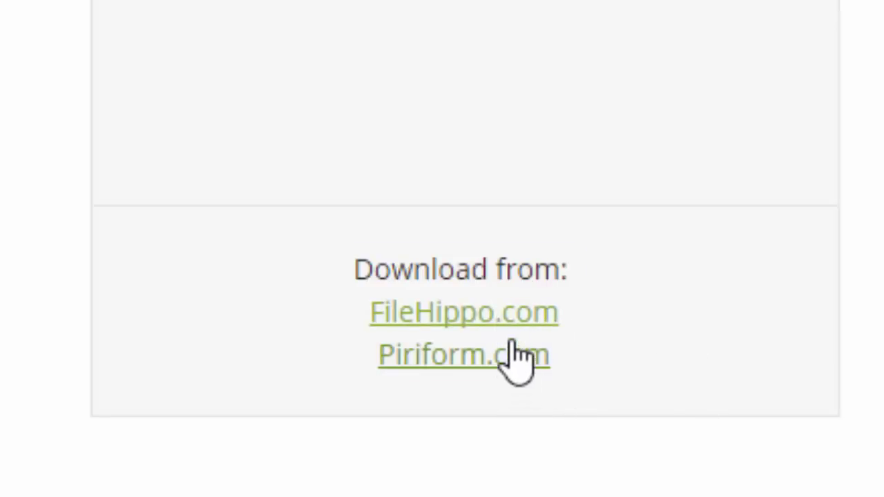
pyautogui.click(474, 316)
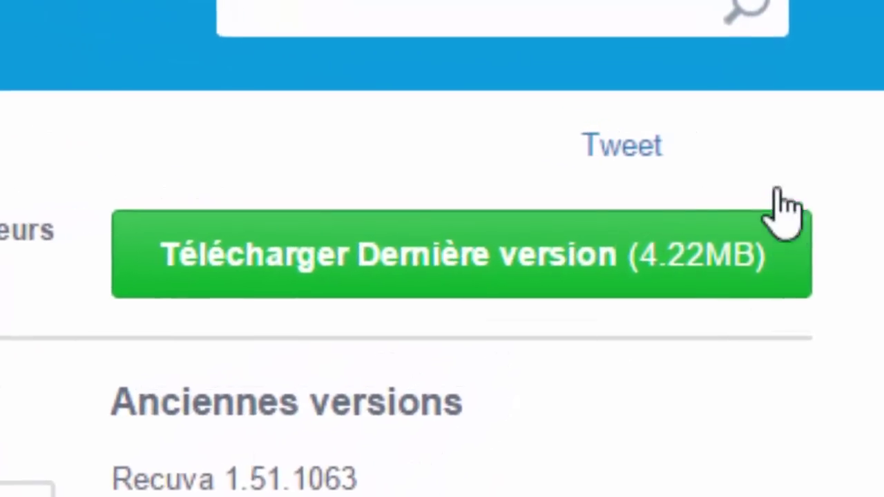
pyautogui.click(230, 290)
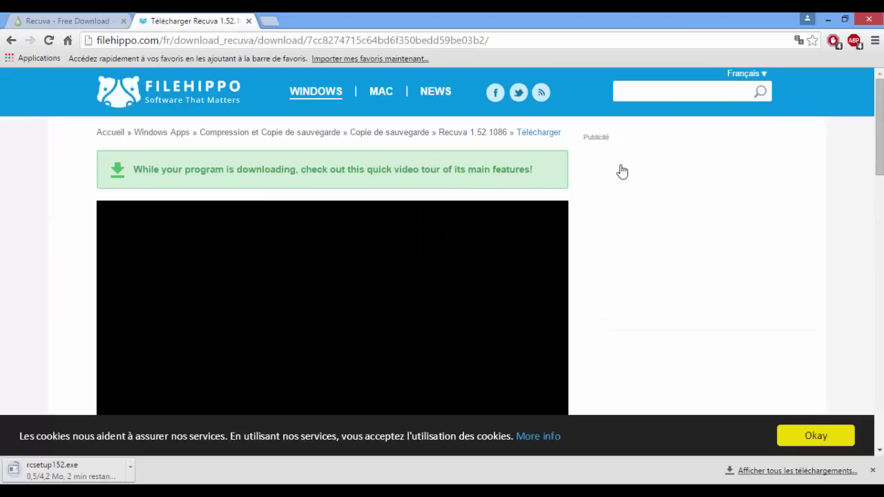
# Pause the Recuva feature tour video on the FileHippo download page
pyautogui.moveTo(465, 168); pyautogui.dragTo(242, 171)
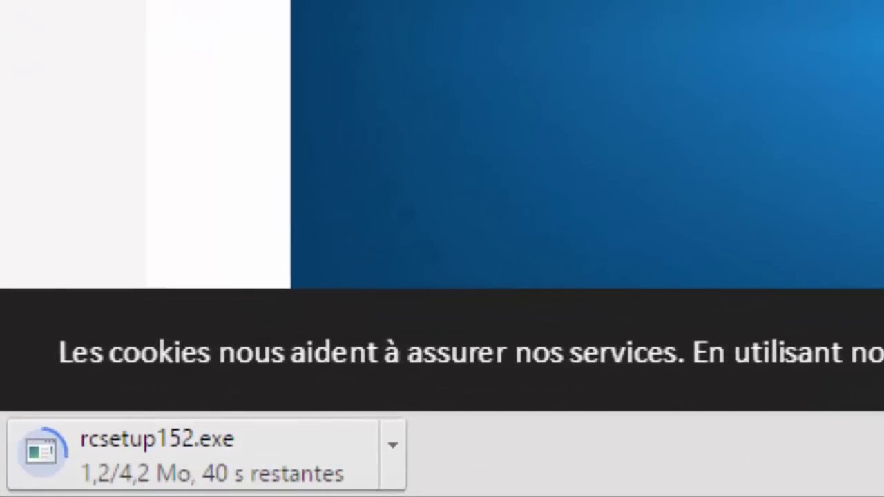
pyautogui.scroll(-3, 385, 250)
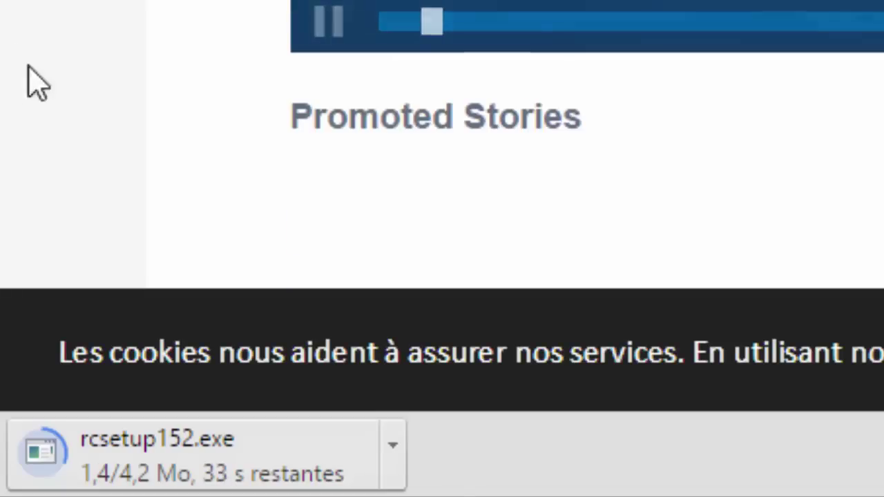
pyautogui.click(338, 22)
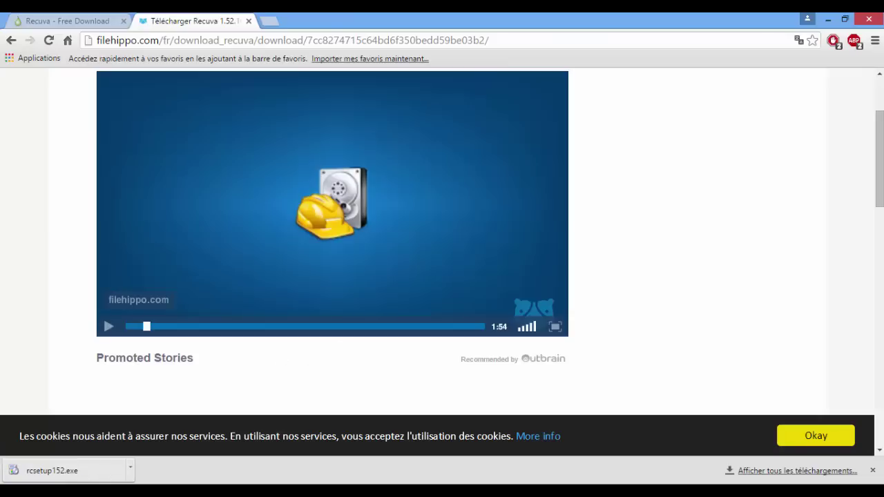
# Launch the downloaded rcsetup152.exe installer and set the setup language to Français
pyautogui.click(36, 473)
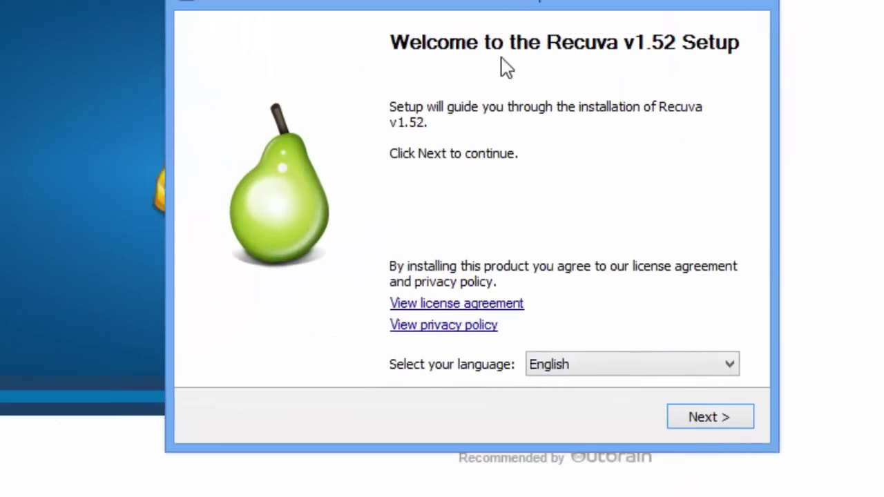
pyautogui.click(591, 365)
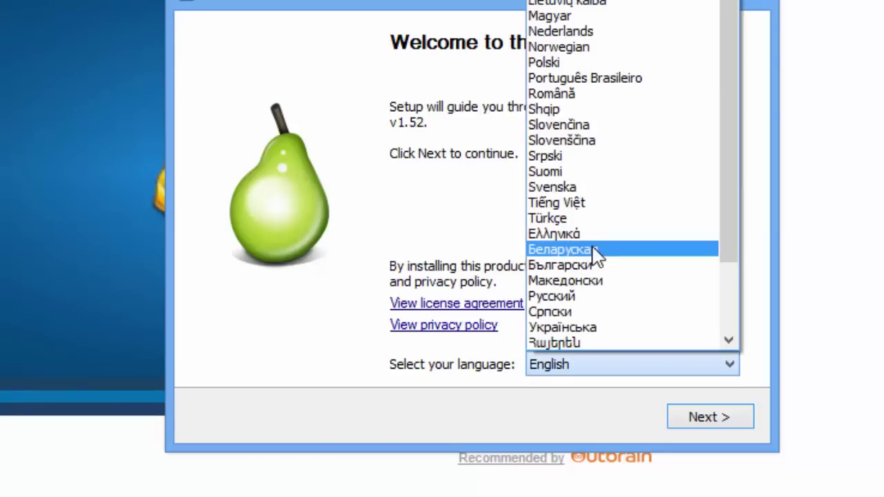
pyautogui.scroll(-2, 594, 273)
pyautogui.scroll(4, 598, 268)
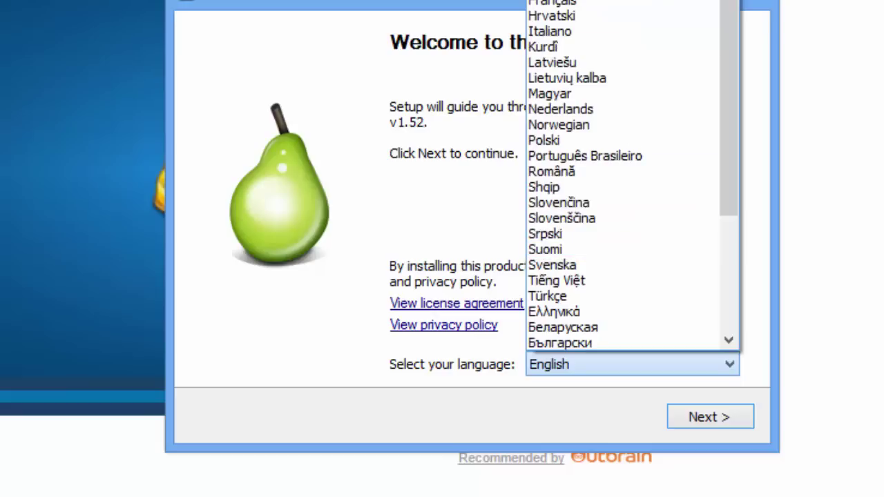
pyautogui.click(587, 5)
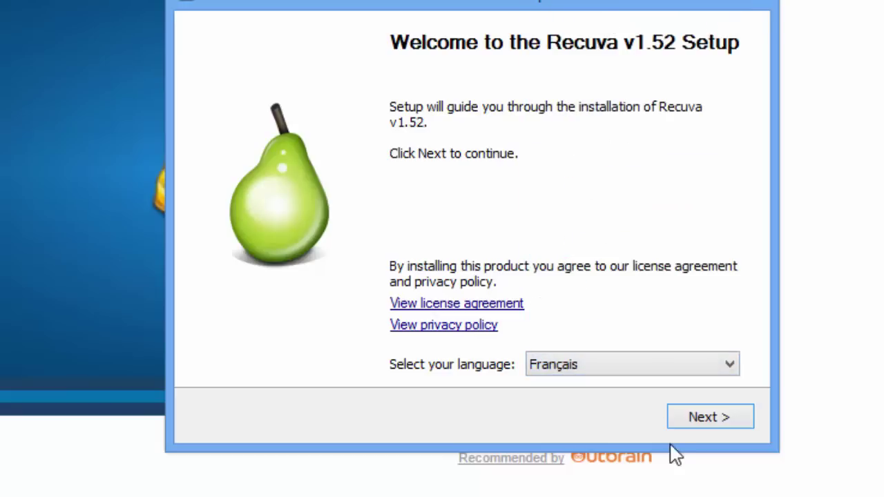
pyautogui.click(682, 422)
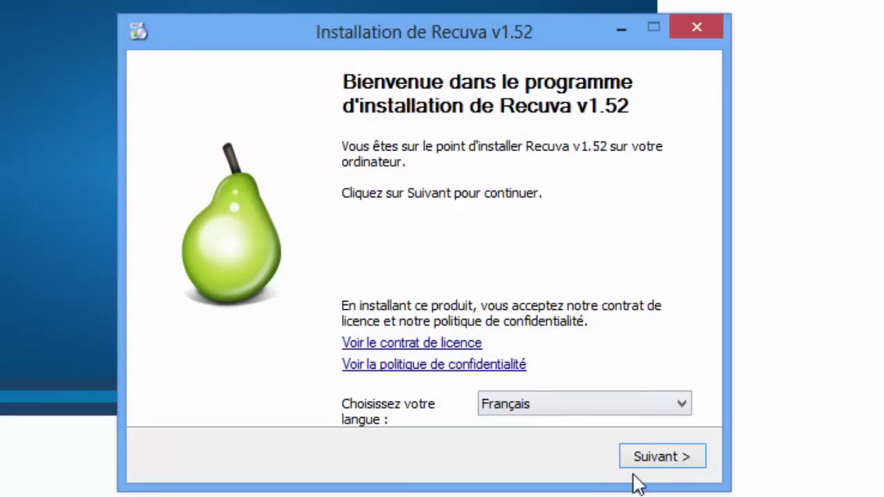
# Install Recuva with the default options and without CCleaner, launching the program when setup closes
pyautogui.click(651, 464)
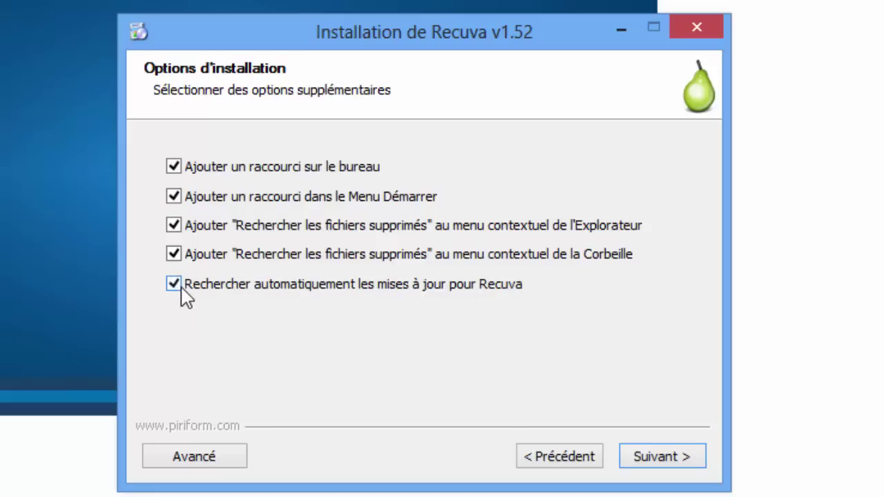
pyautogui.click(640, 465)
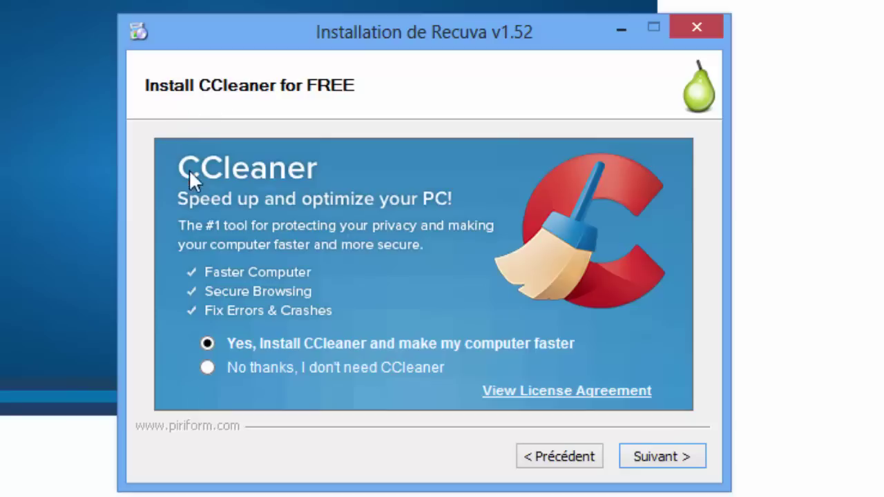
pyautogui.click(208, 368)
pyautogui.click(668, 461)
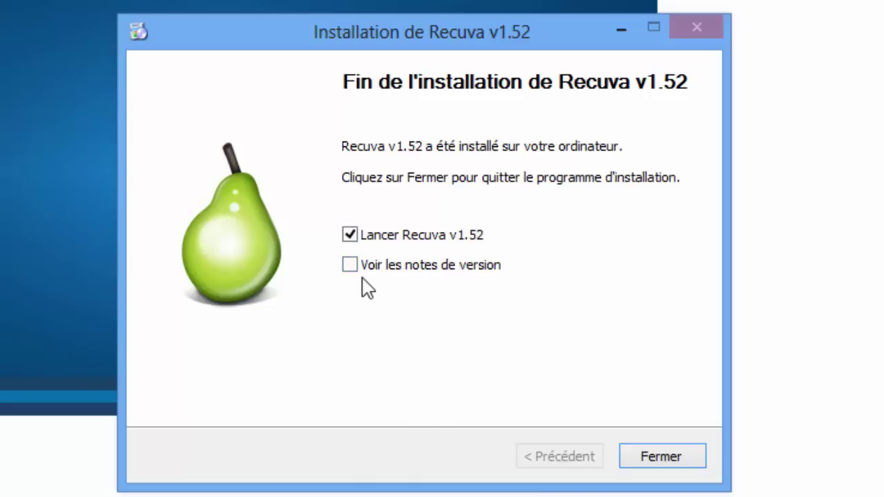
pyautogui.click(685, 461)
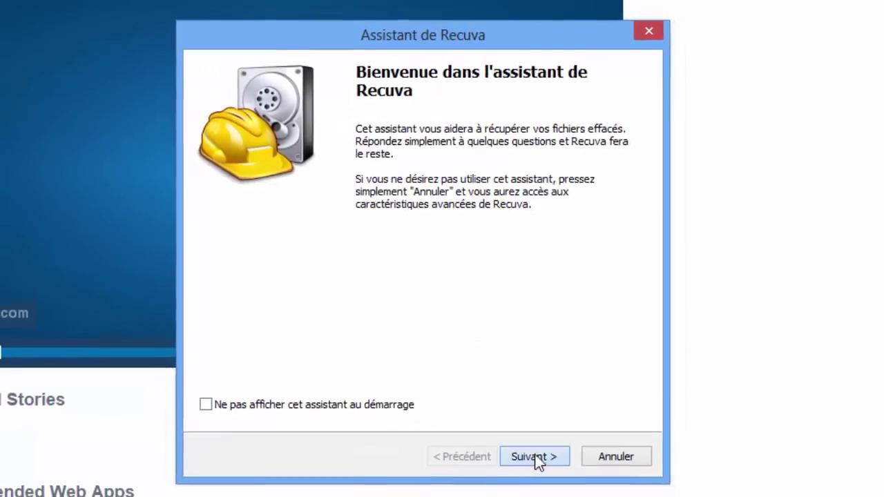
# Run the Recuva wizard to scan the Recycle Bin (Corbeille) for all file types, leaving deep scan off
pyautogui.click(536, 456)
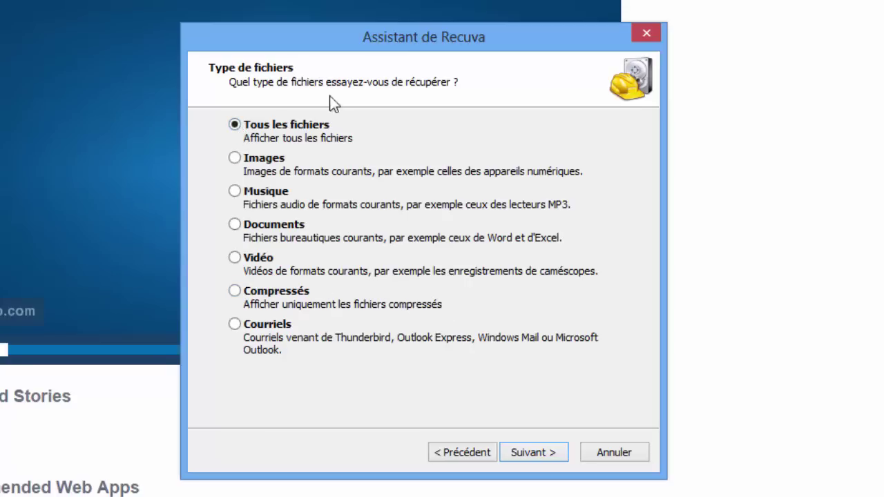
pyautogui.click(523, 460)
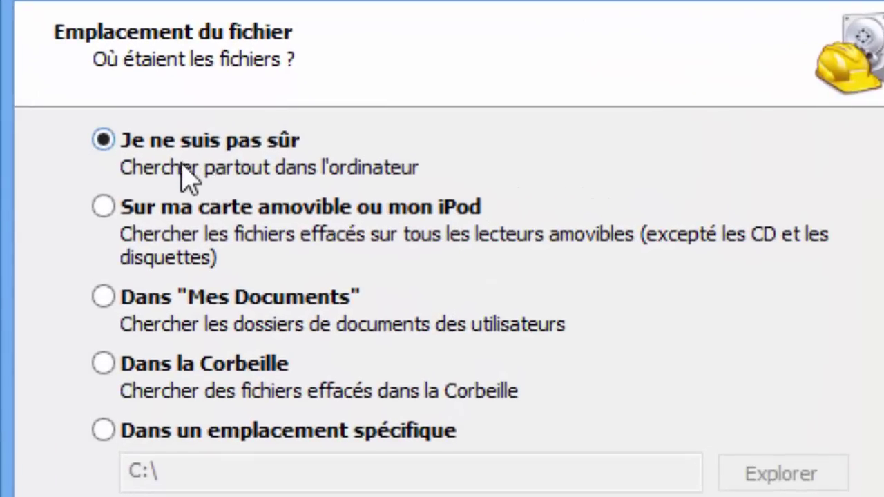
pyautogui.click(105, 365)
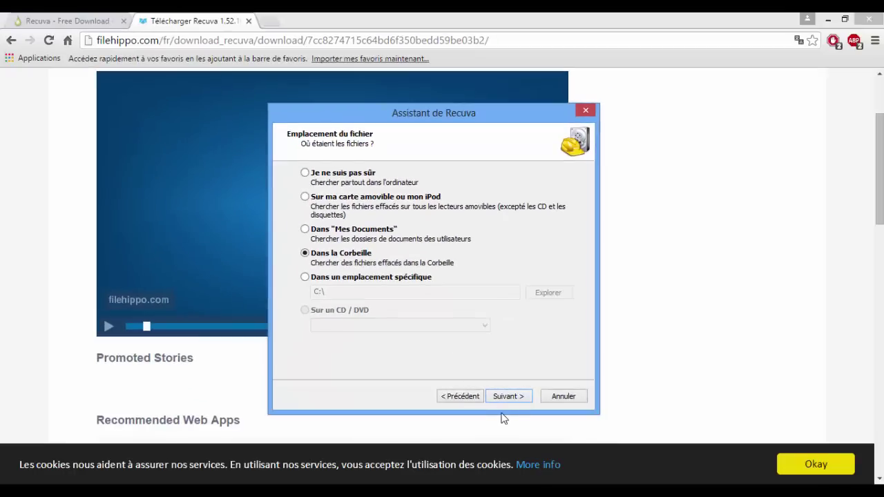
pyautogui.click(513, 399)
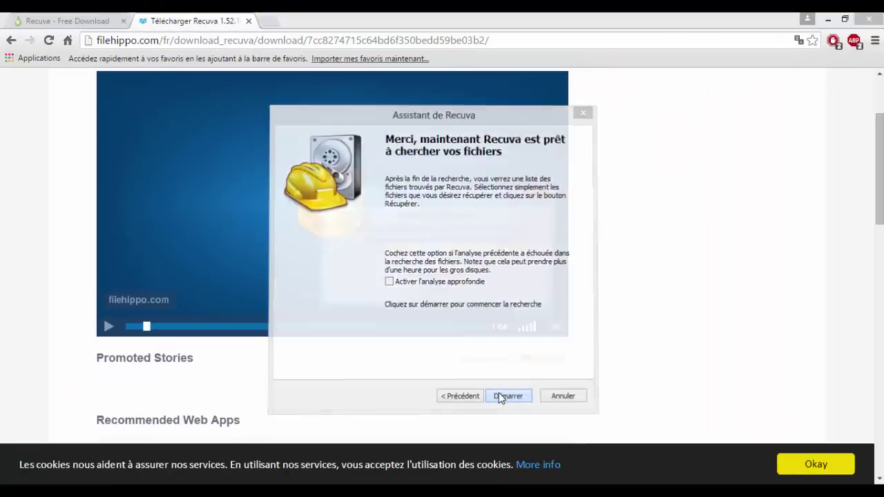
pyautogui.click(504, 396)
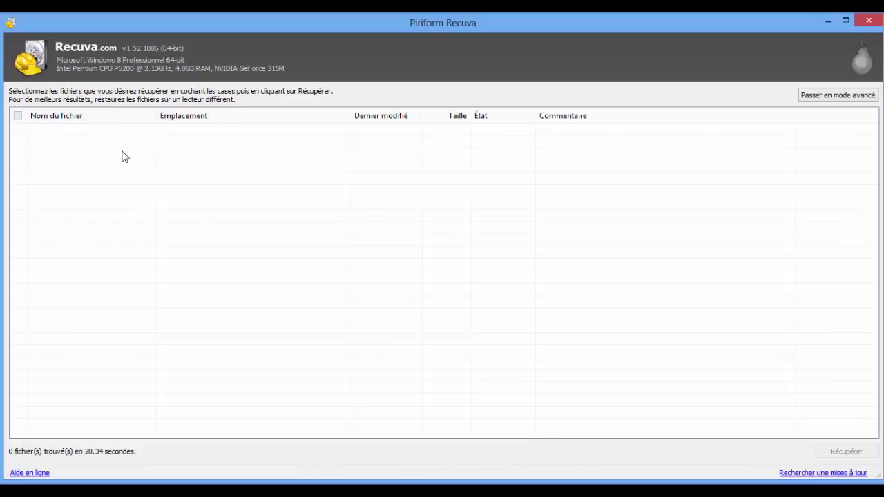
pyautogui.moveTo(471, 361); pyautogui.dragTo(178, 207)
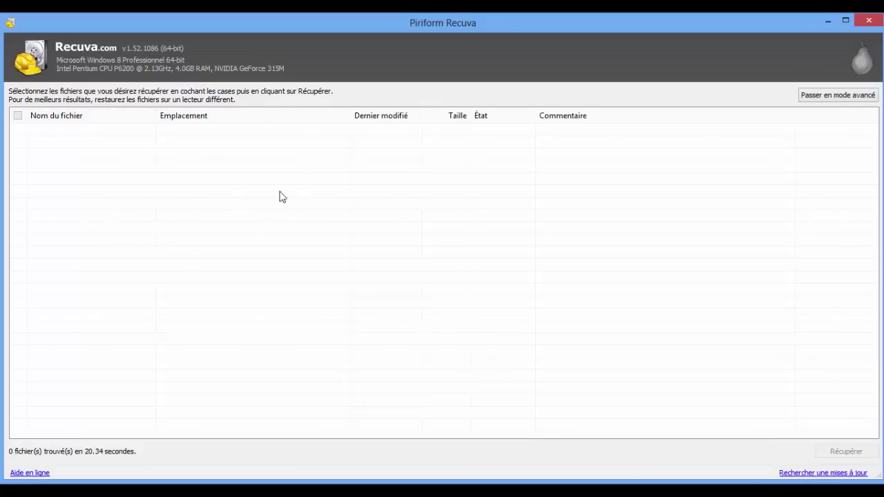